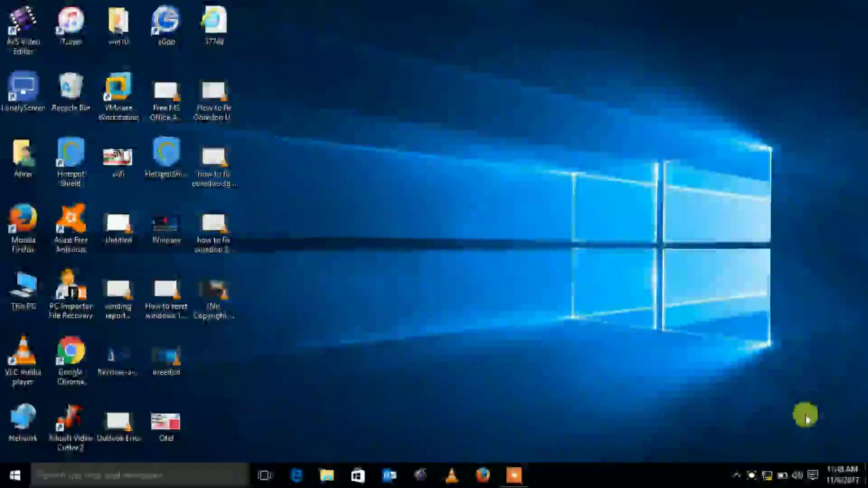
# - Choose HUAWEI-E5372-3F30 in the Wi-Fi list, with Connect automatically turned off
pyautogui.click(766, 475)
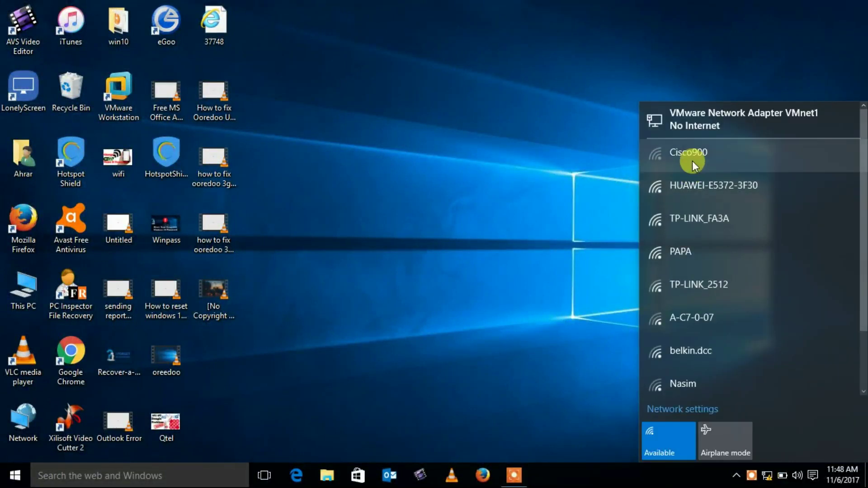
pyautogui.click(693, 189)
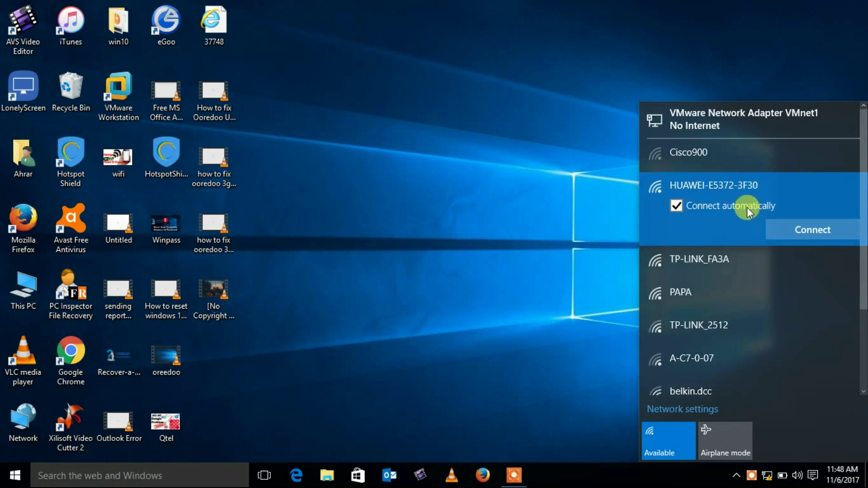
pyautogui.click(747, 207)
pyautogui.click(780, 225)
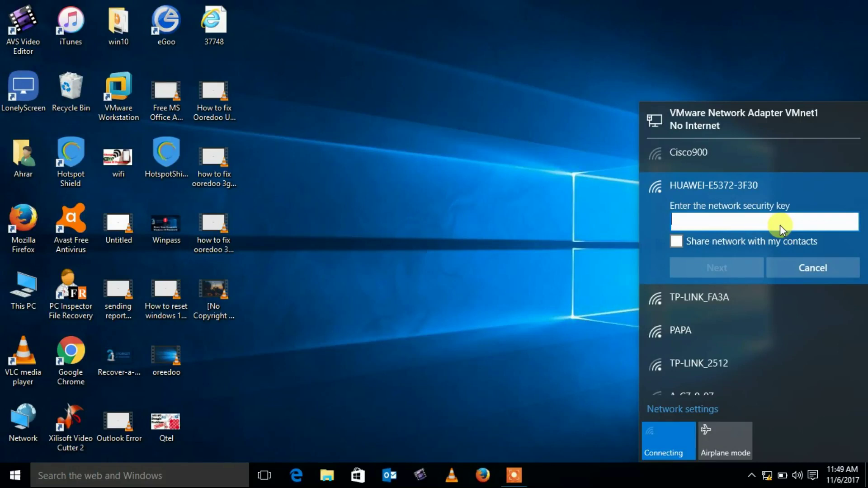
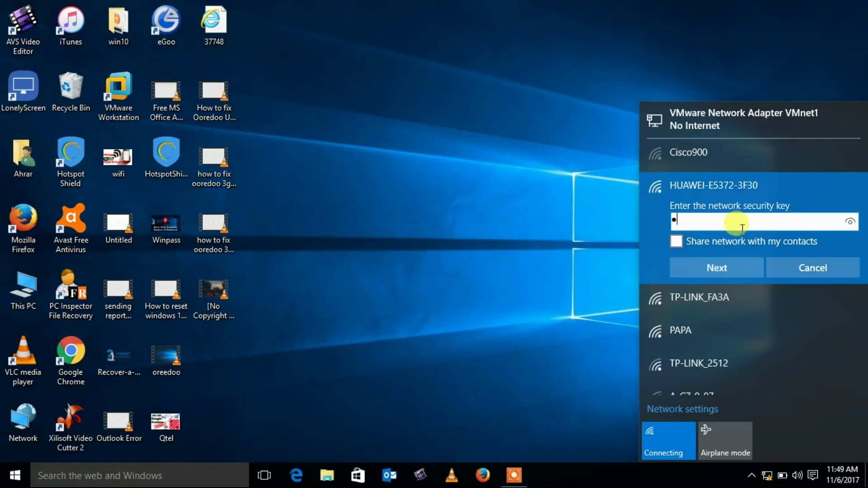
# - Enter and check the network security key, allow discovery, and close the network list
pyautogui.click(853, 229)
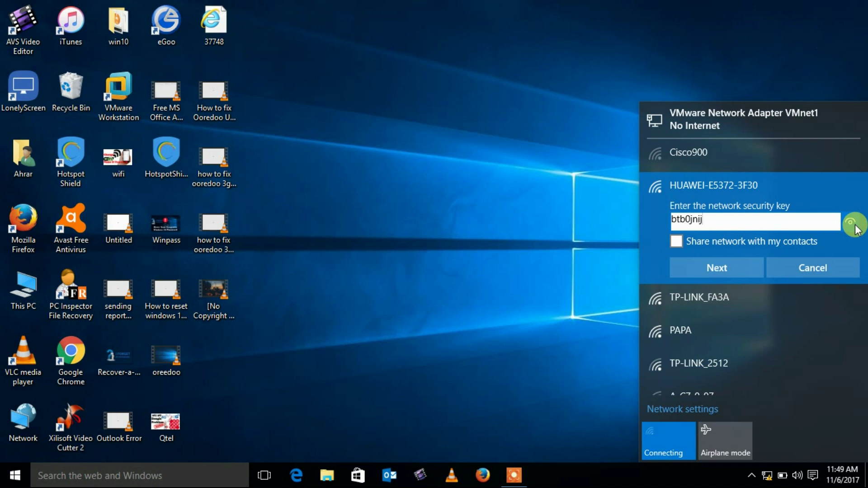
pyautogui.click(748, 267)
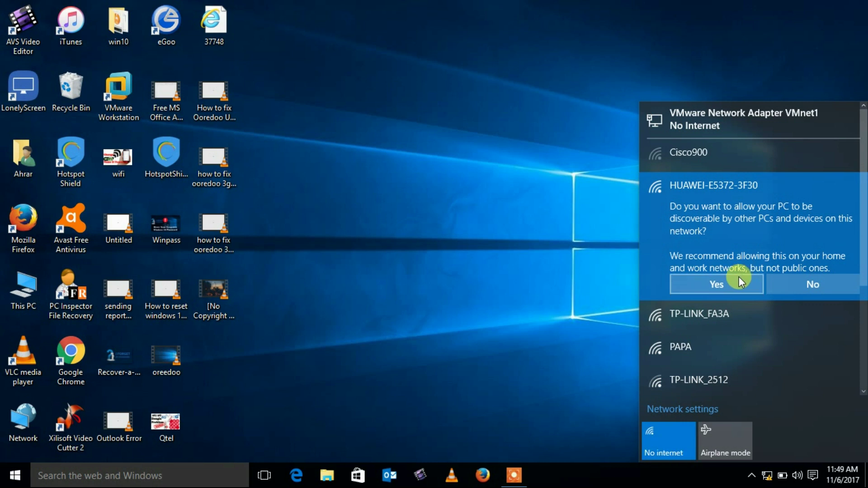
pyautogui.click(739, 276)
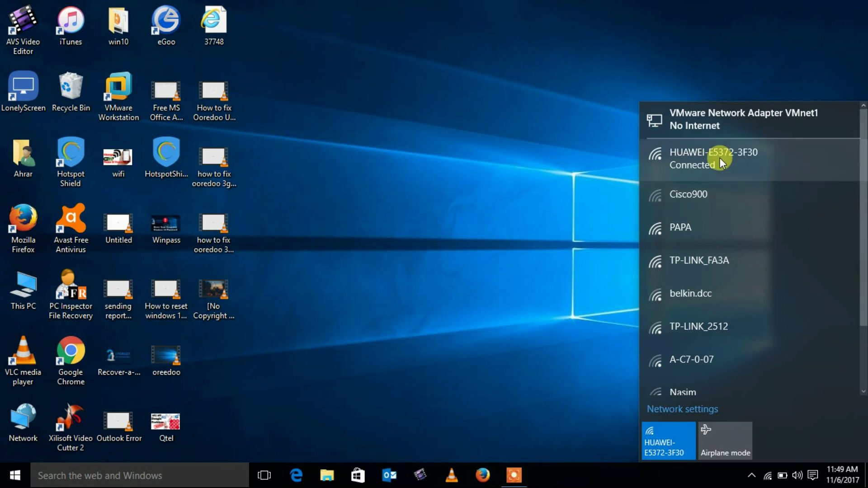
pyautogui.click(544, 166)
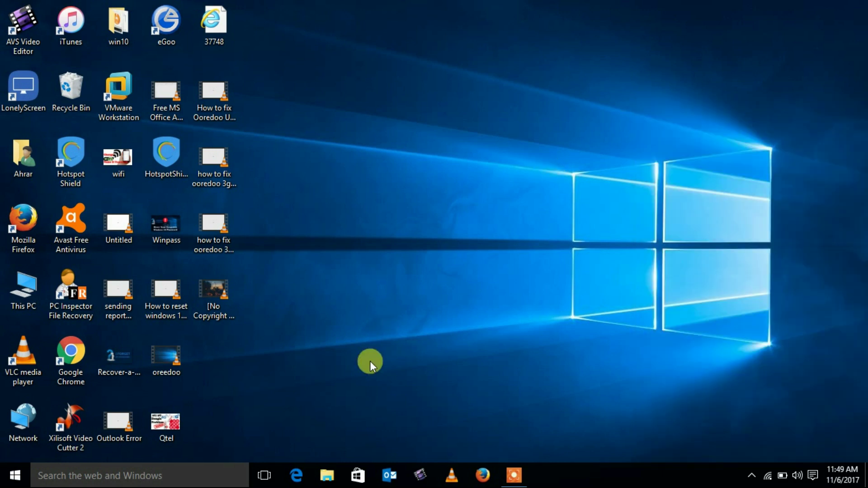
# - Launch Firefox, dismiss two notifications, and load the router page at 192.168.8.1
pyautogui.click(482, 475)
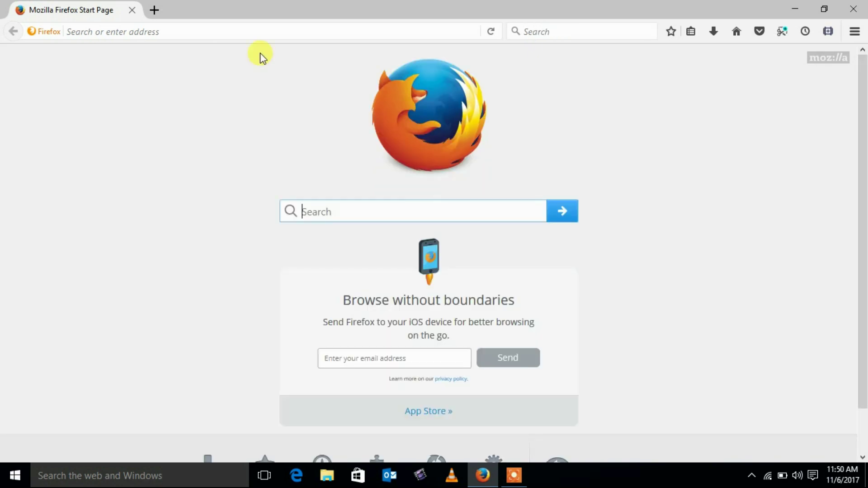
pyautogui.click(216, 33)
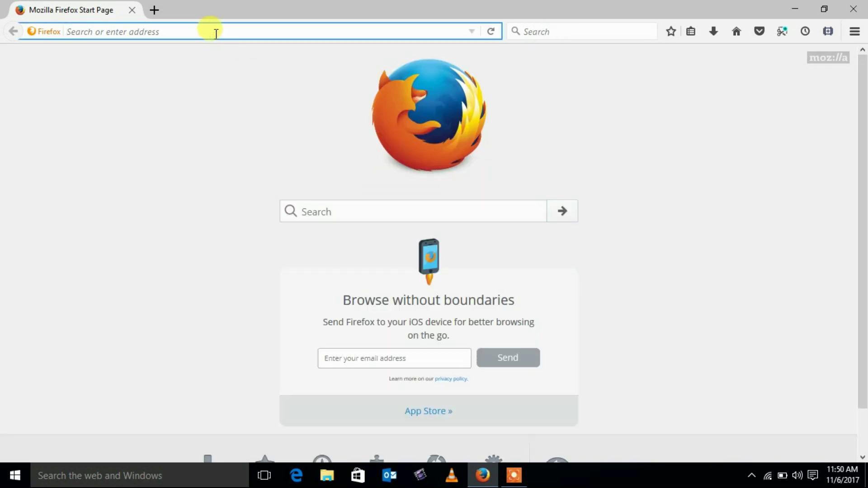
pyautogui.write('192.168.8.1')
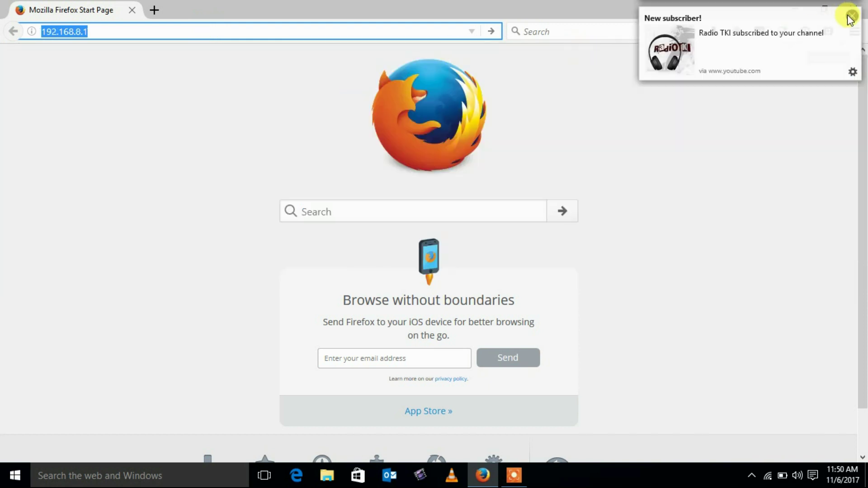
pyautogui.click(851, 16)
pyautogui.click(375, 19)
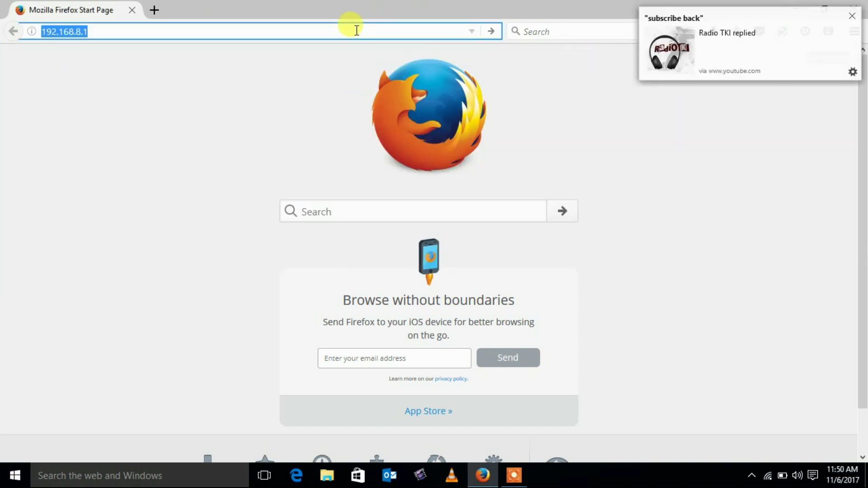
pyautogui.click(851, 17)
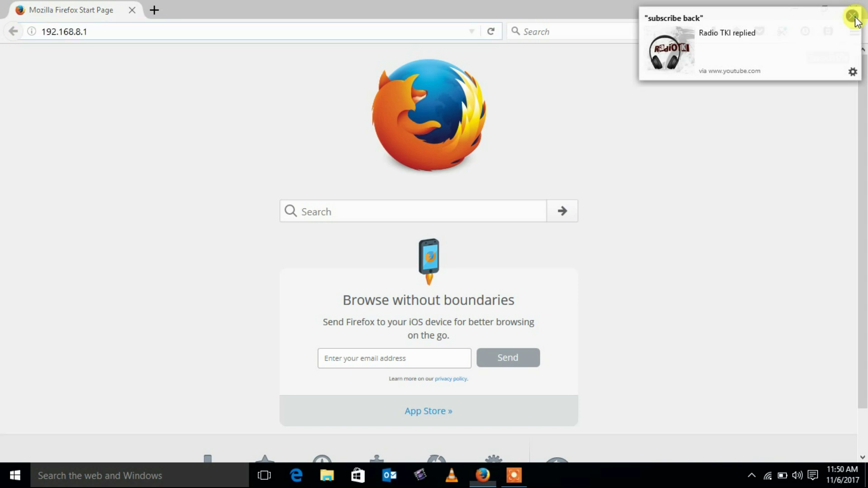
pyautogui.click(355, 32)
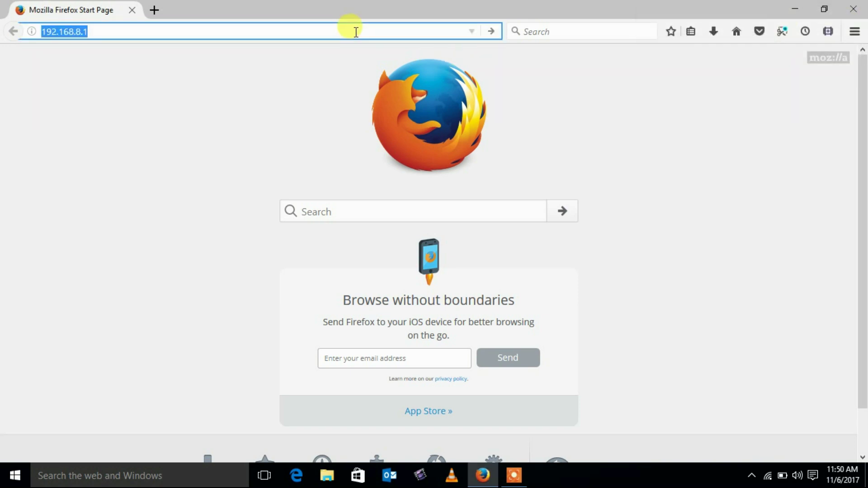
pyautogui.press('Return')
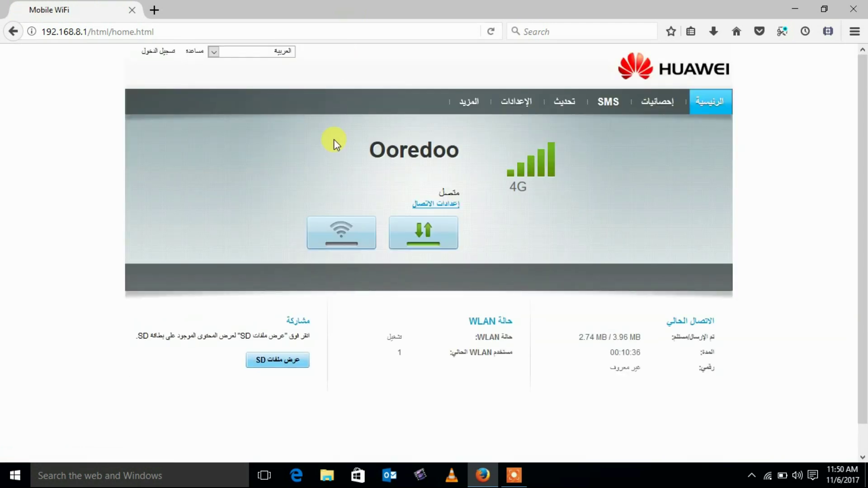
# - Switch the page to English, log in with the admin credentials, and confirm the weak-password note
pyautogui.click(237, 52)
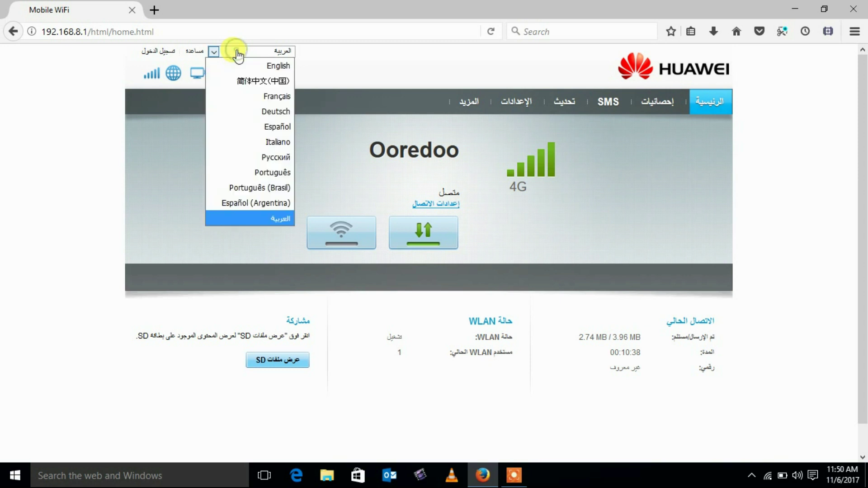
pyautogui.click(266, 67)
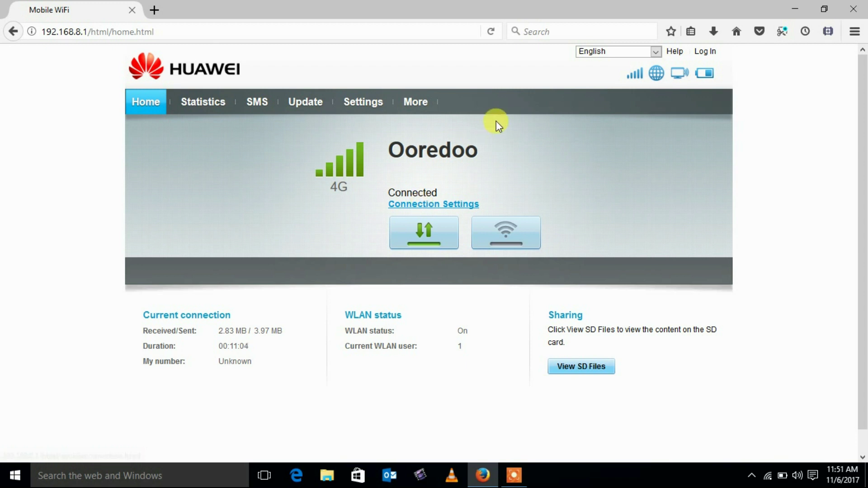
pyautogui.click(446, 209)
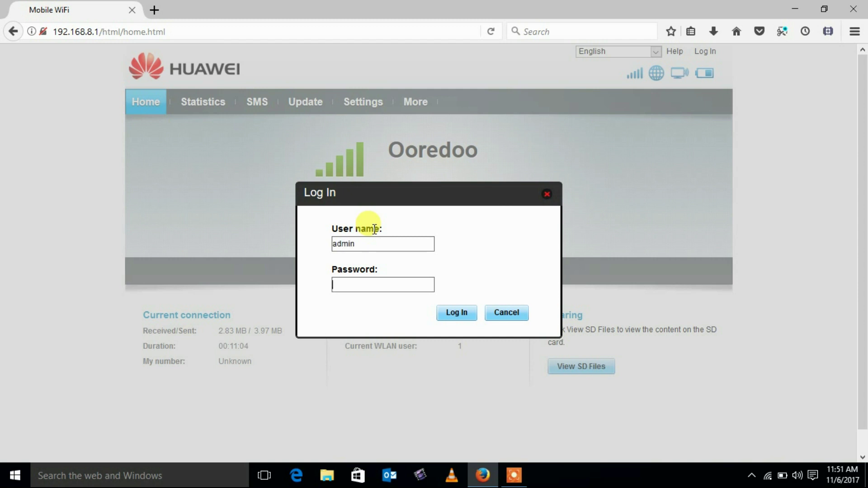
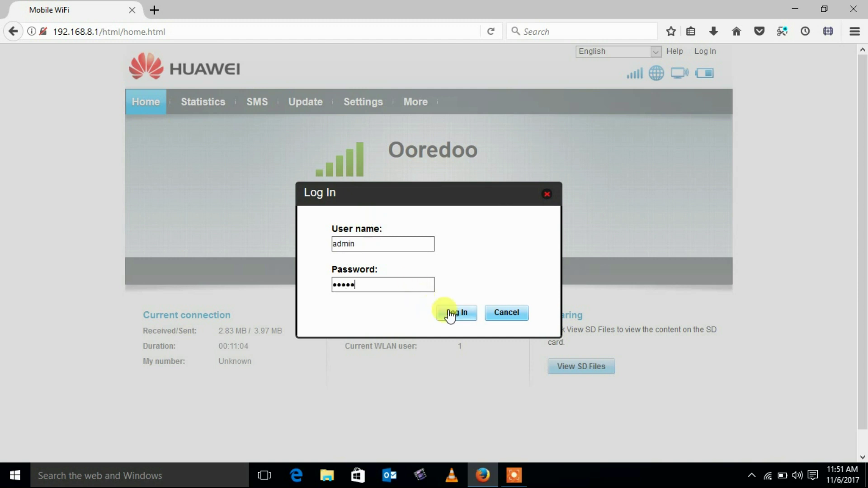
pyautogui.click(467, 313)
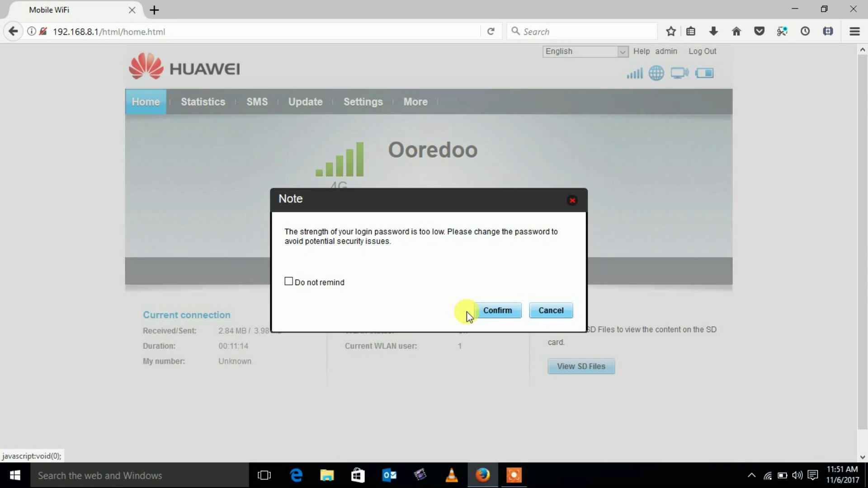
pyautogui.click(499, 311)
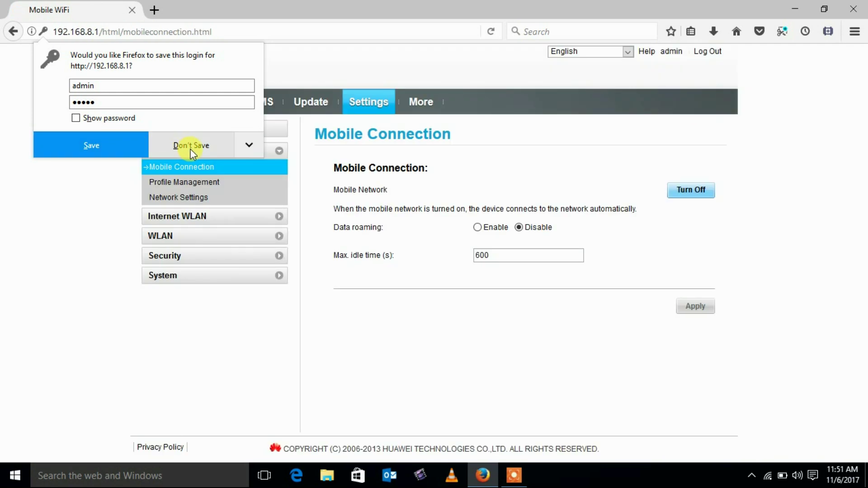
# - Decline saving the browser login and open Settings > WLAN > WLAN Basic Settings
pyautogui.click(191, 145)
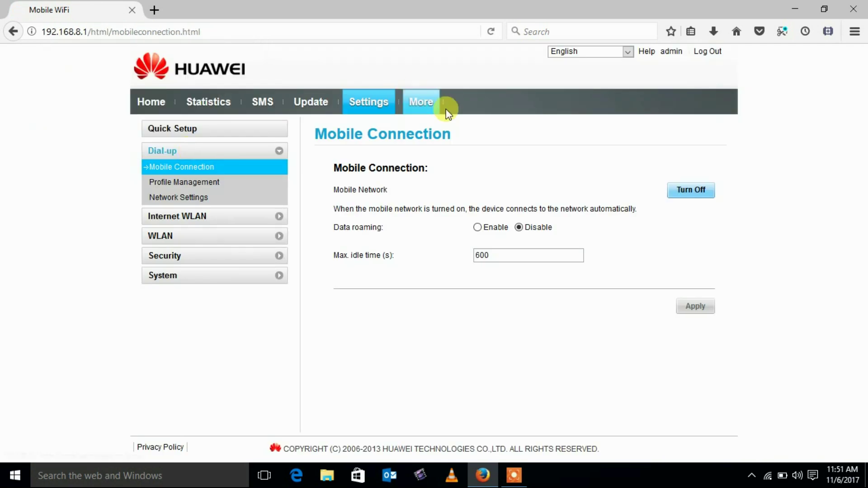
pyautogui.click(194, 182)
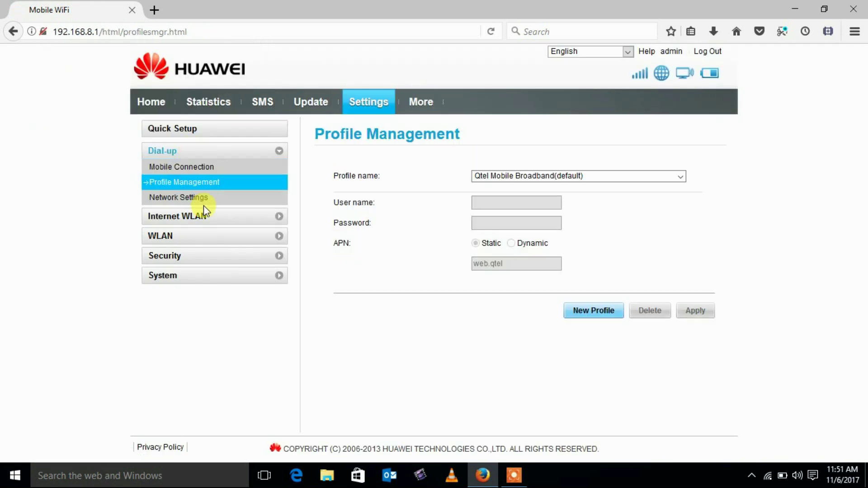
pyautogui.click(166, 236)
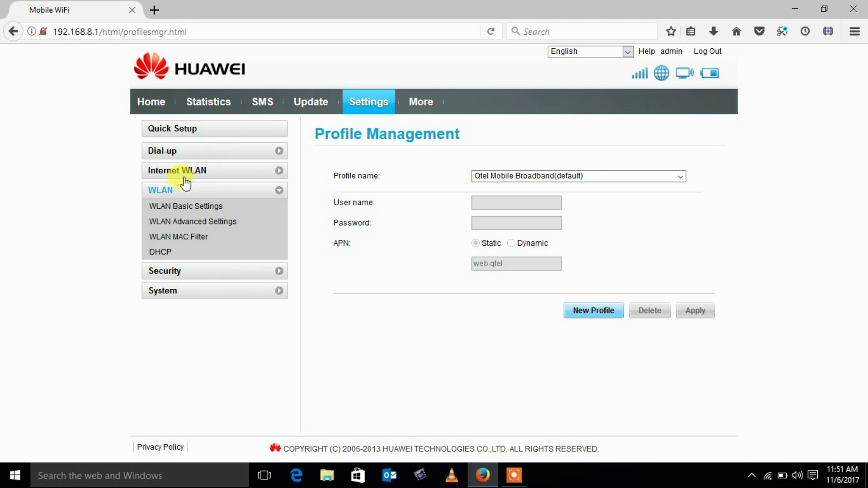
pyautogui.click(170, 192)
pyautogui.click(170, 192)
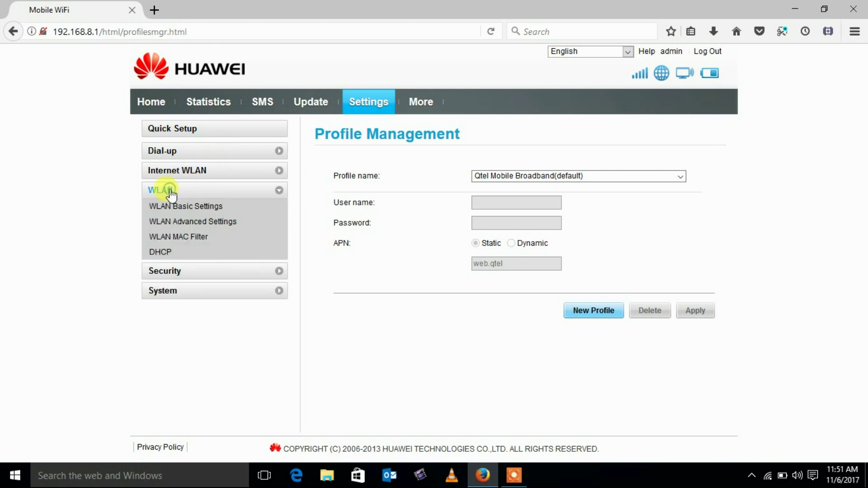
pyautogui.click(173, 210)
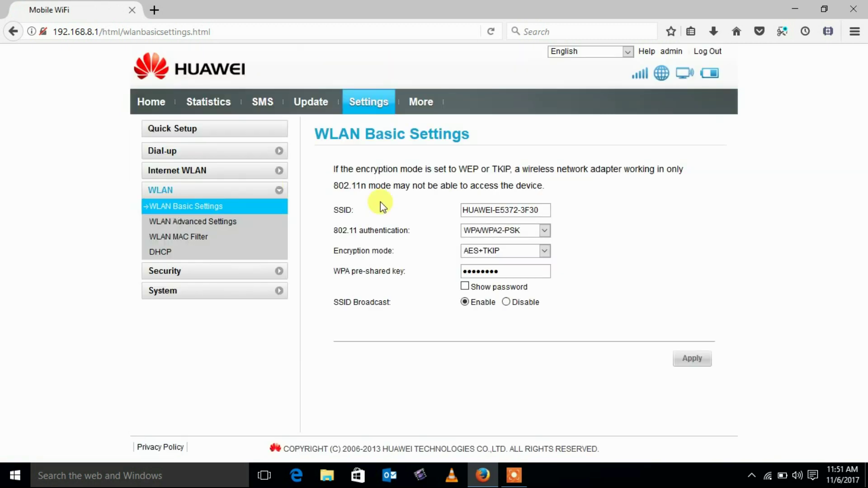
# - Change the SSID to RazZZ and enter a new pre-shared key, copying it
pyautogui.click(466, 286)
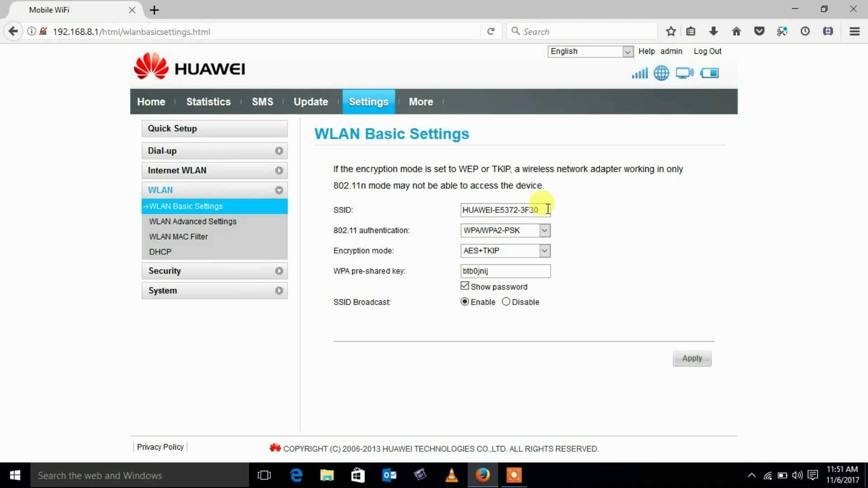
pyautogui.moveTo(549, 209); pyautogui.dragTo(446, 207)
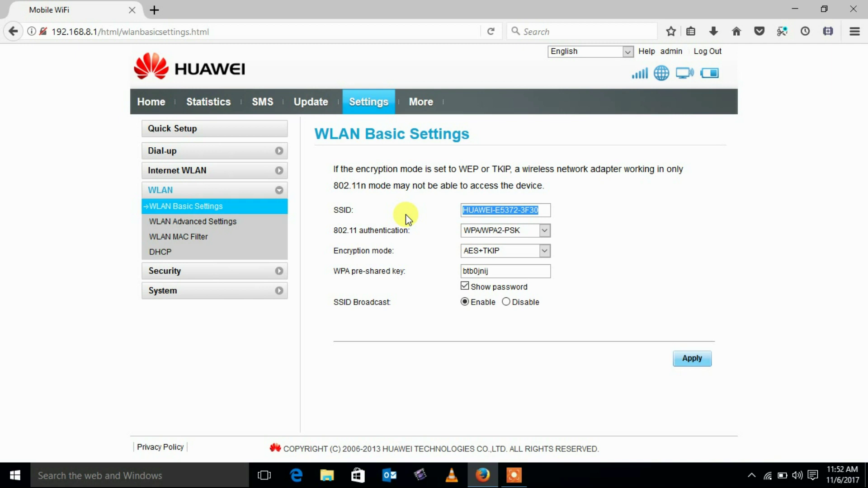
pyautogui.write('R')
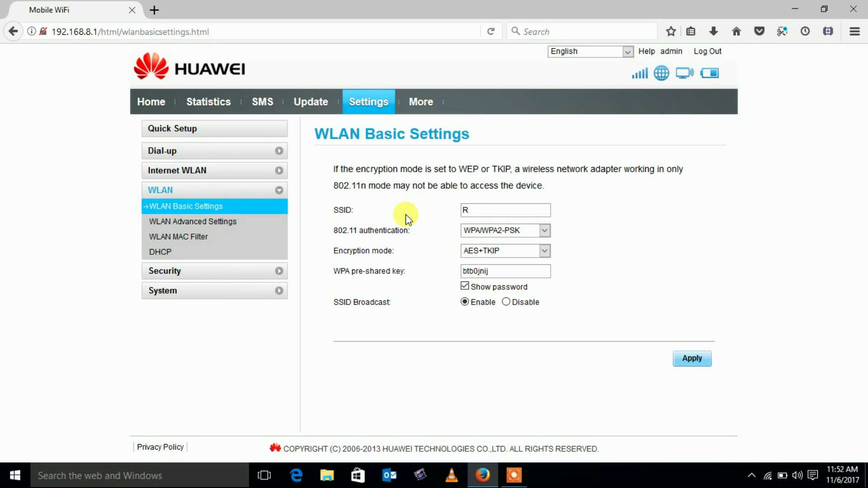
pyautogui.write('azZZ')
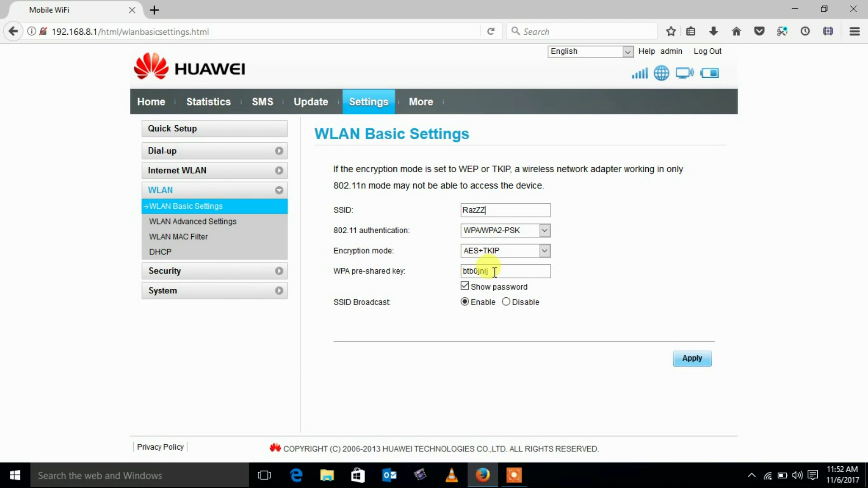
pyautogui.moveTo(487, 272); pyautogui.dragTo(451, 273)
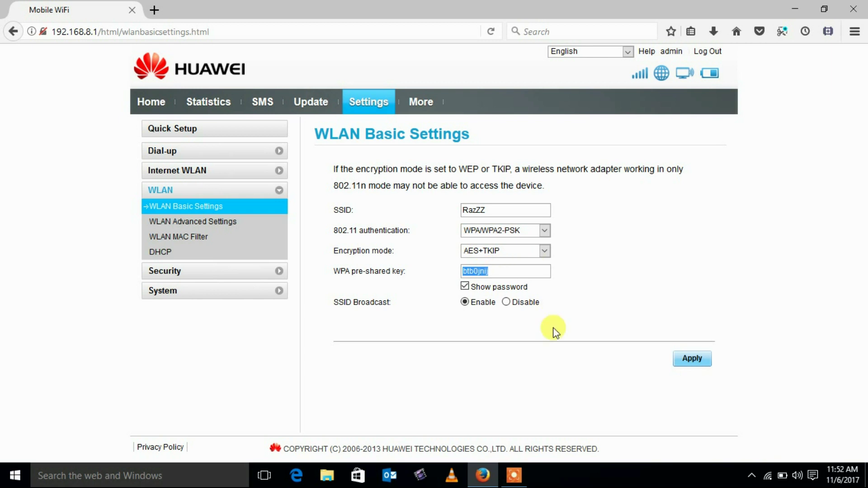
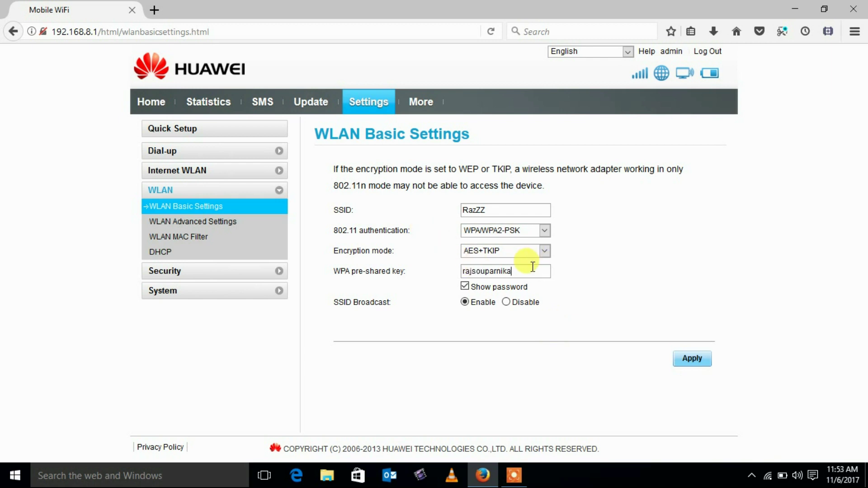
pyautogui.moveTo(532, 266); pyautogui.dragTo(276, 281)
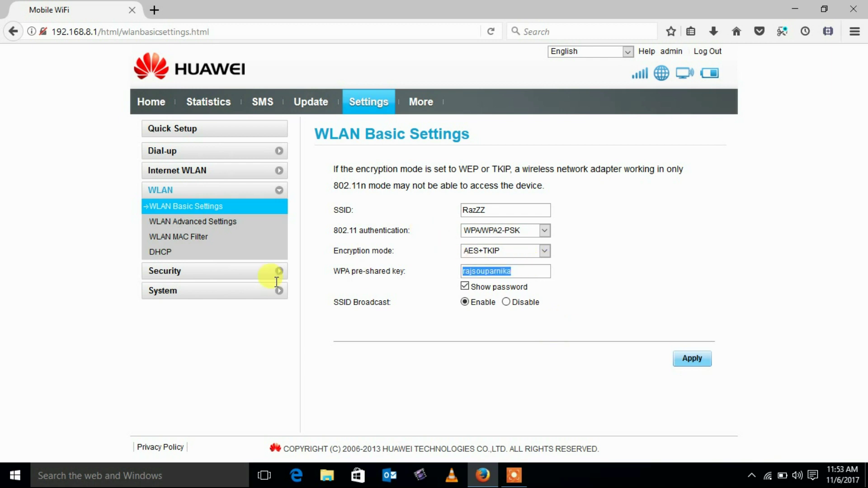
pyautogui.click(530, 271)
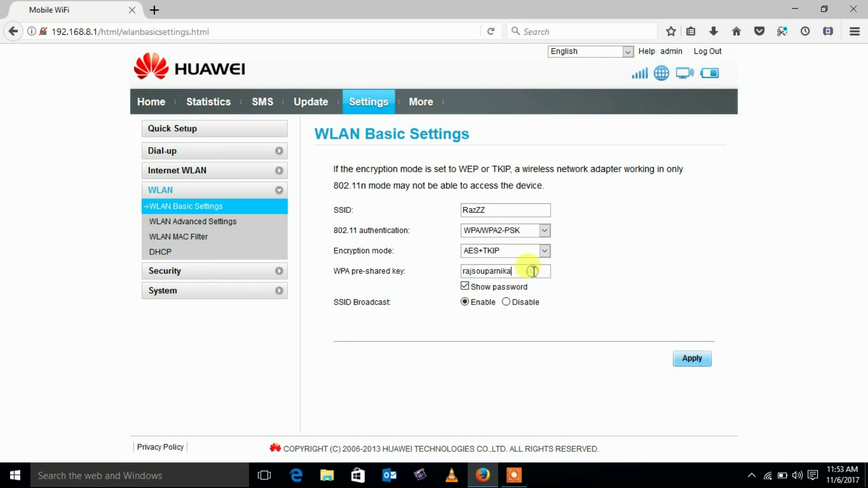
# - Apply the new WLAN settings, then choose RazZZ in Wi-Fi with auto-connect off
pyautogui.click(690, 359)
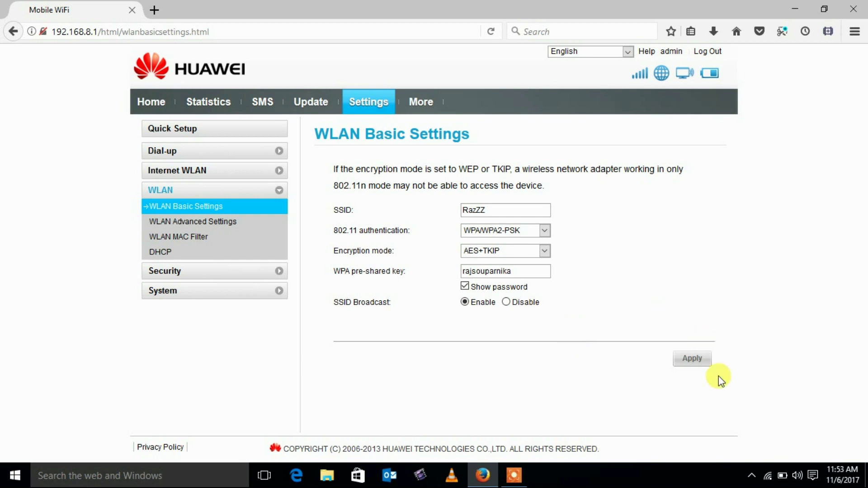
pyautogui.click(768, 478)
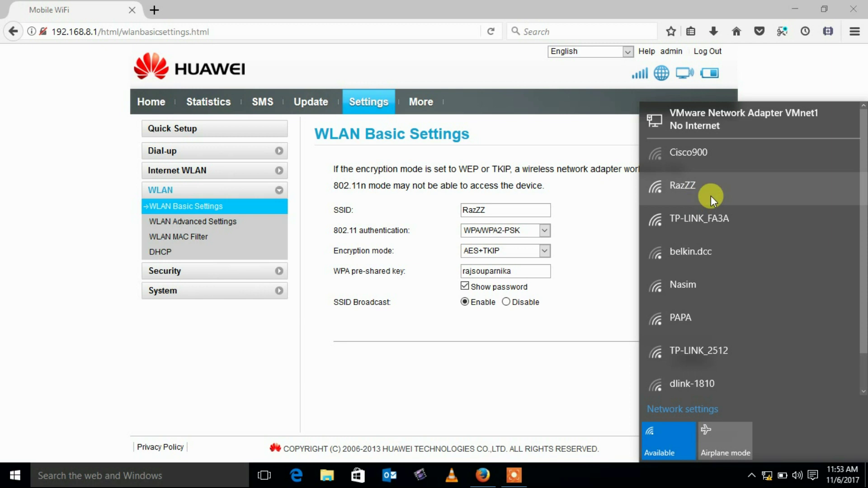
pyautogui.click(696, 197)
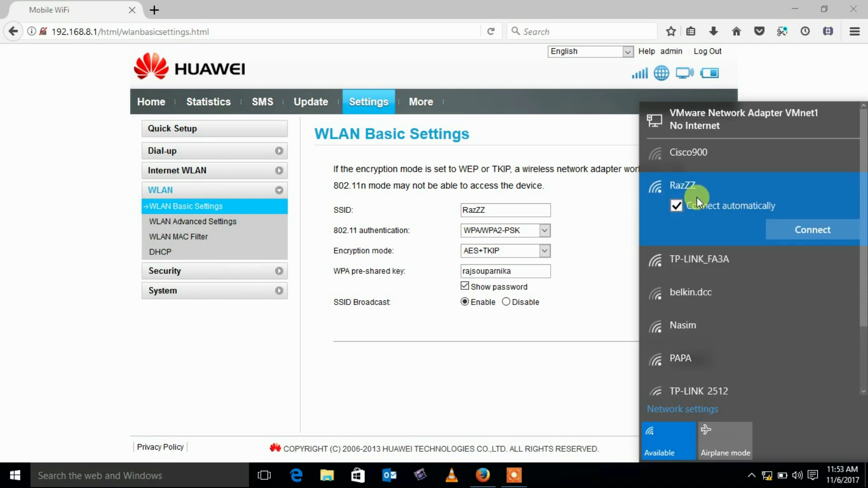
pyautogui.click(724, 208)
pyautogui.click(793, 231)
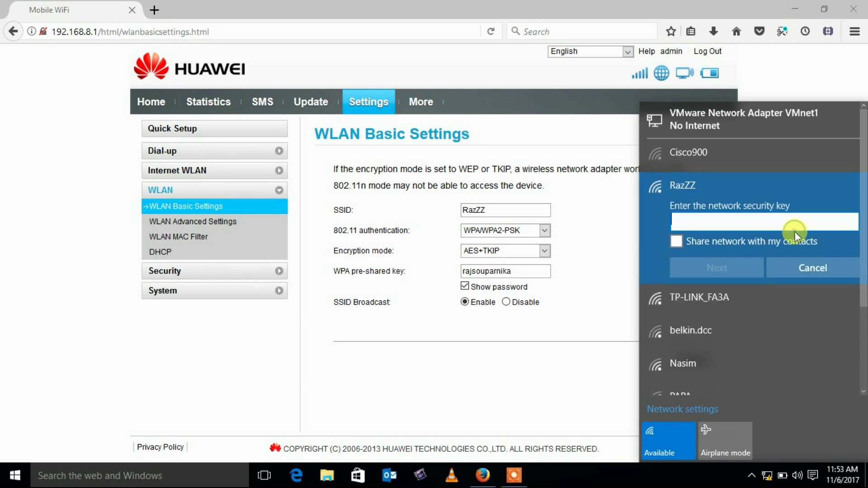
# - Paste and verify the new security key, submit it, and allow discovery
pyautogui.hotkey('ctrl', 'v')
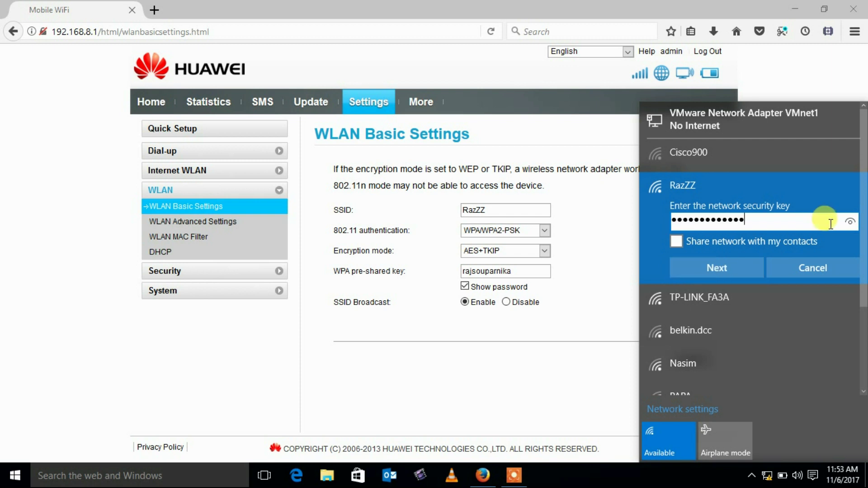
pyautogui.click(849, 224)
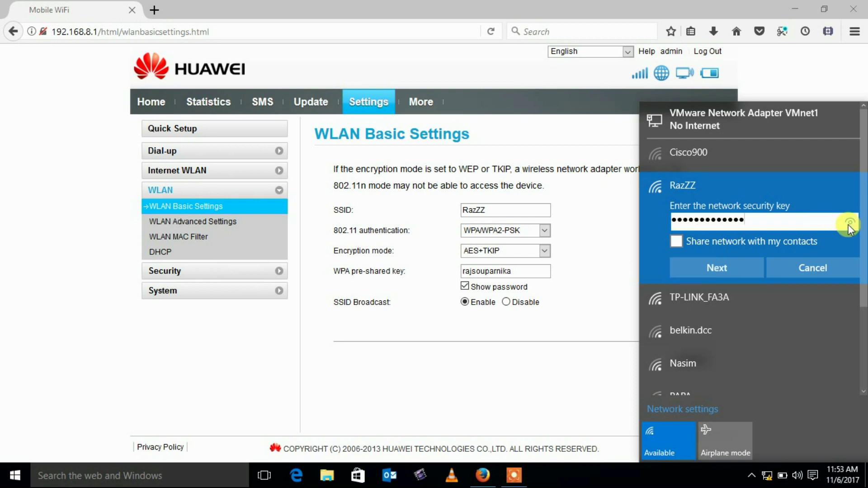
pyautogui.click(737, 273)
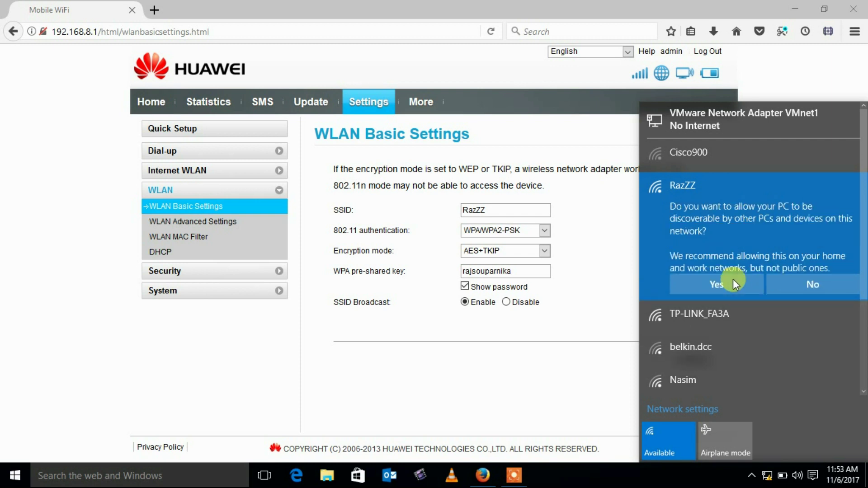
pyautogui.click(731, 283)
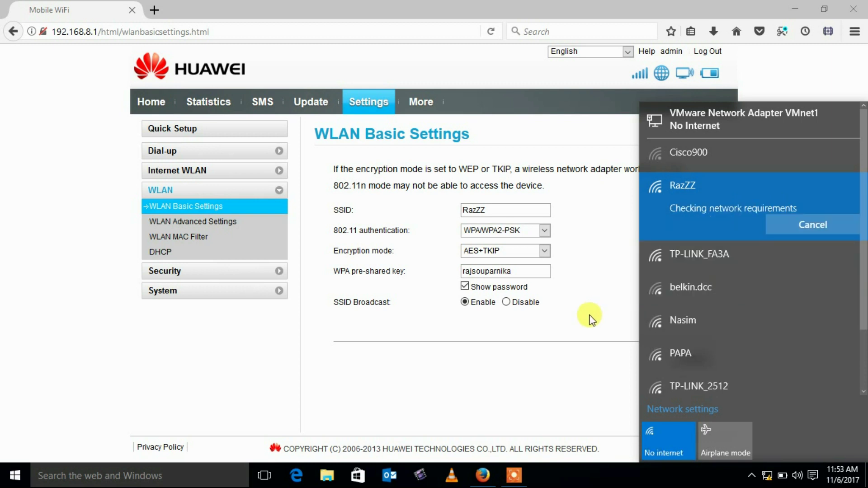